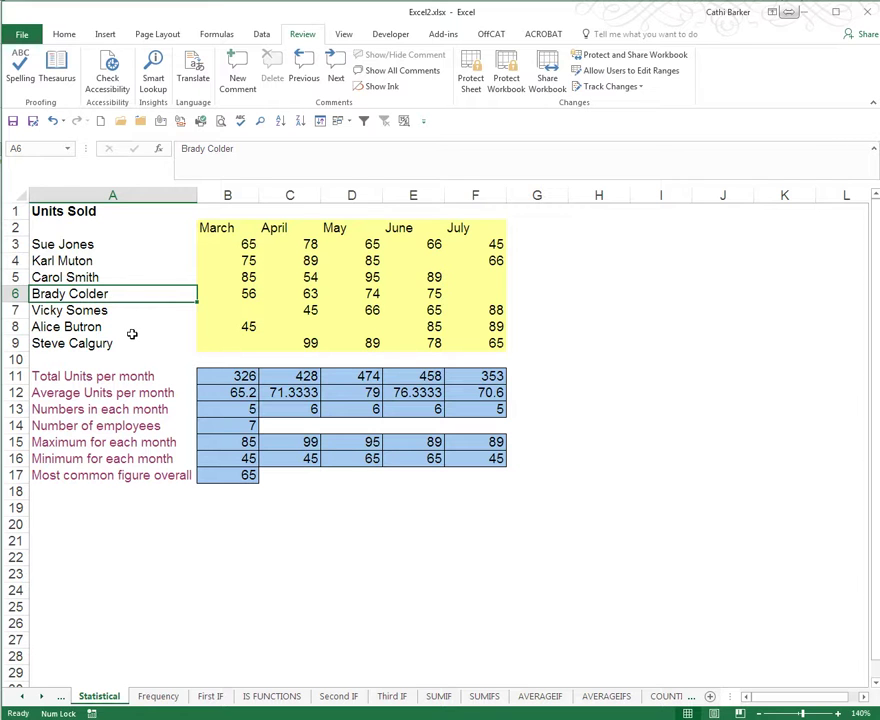
Step: Check the user name set in the general Excel options
left_click(21, 34)
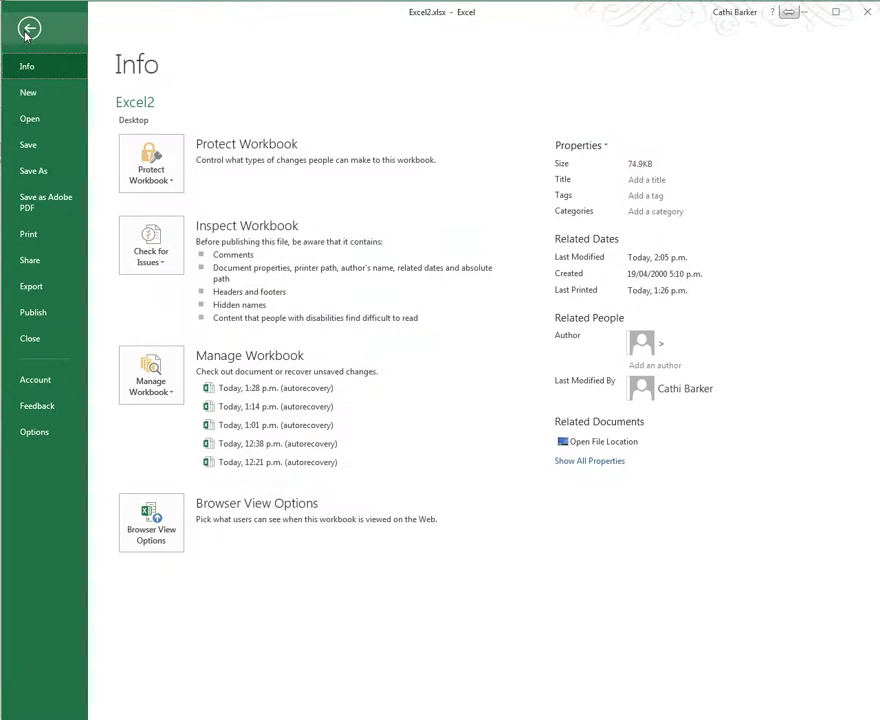
left_click(36, 436)
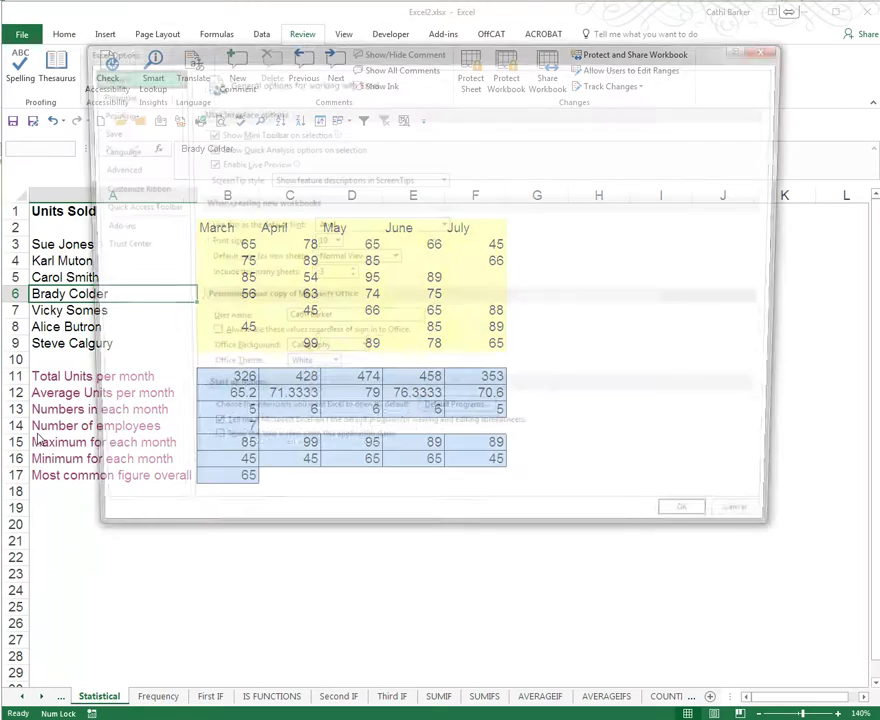
left_click(352, 320)
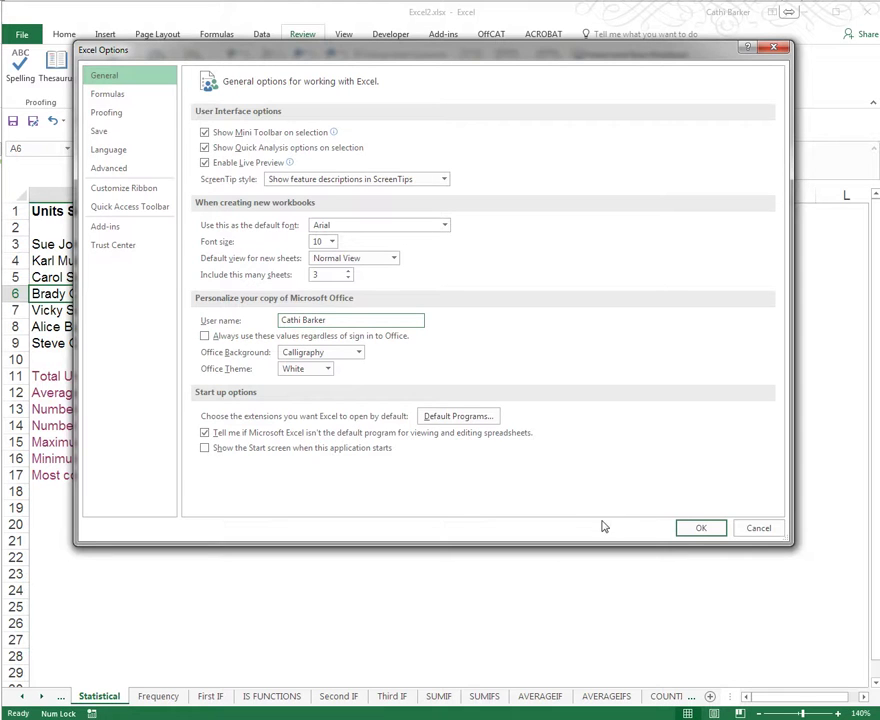
left_click(701, 529)
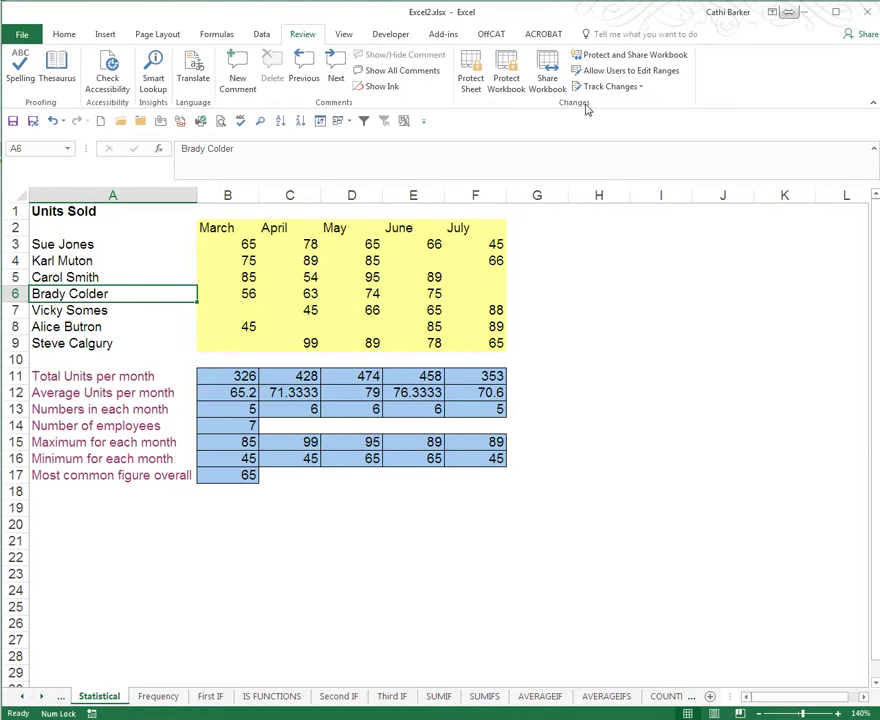
Step: Turn on change tracking for all changes by Everyone, highlighted on screen, and save the workbook as shared
left_click(637, 88)
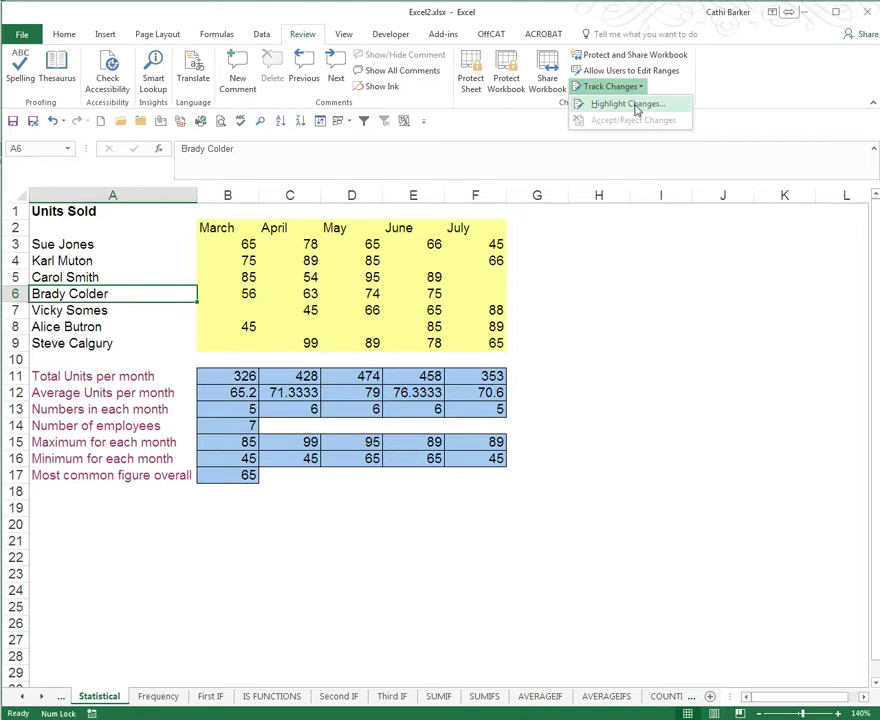
left_click(632, 108)
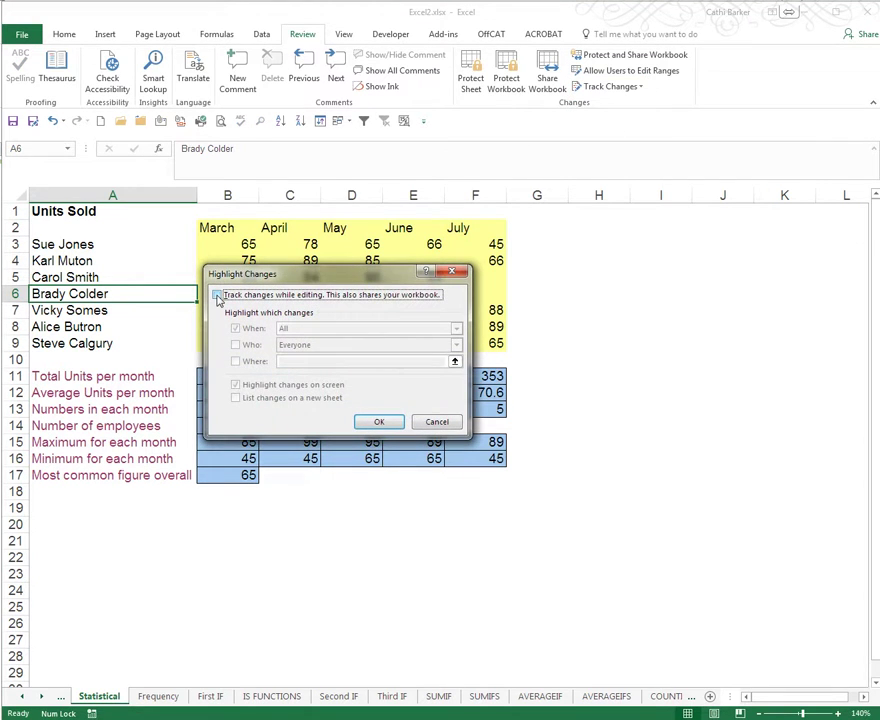
left_click(217, 296)
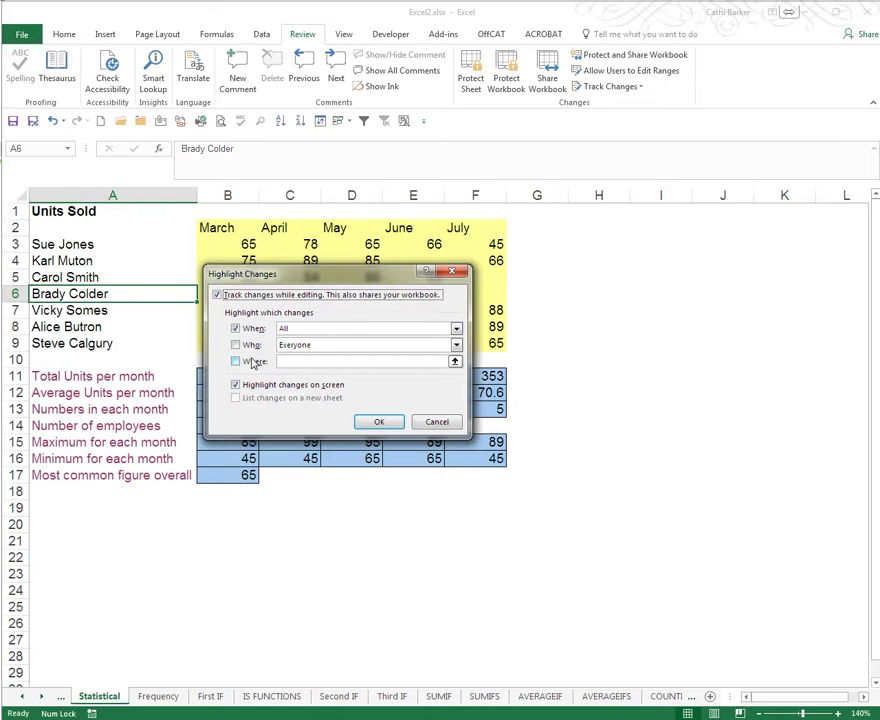
left_click(236, 345)
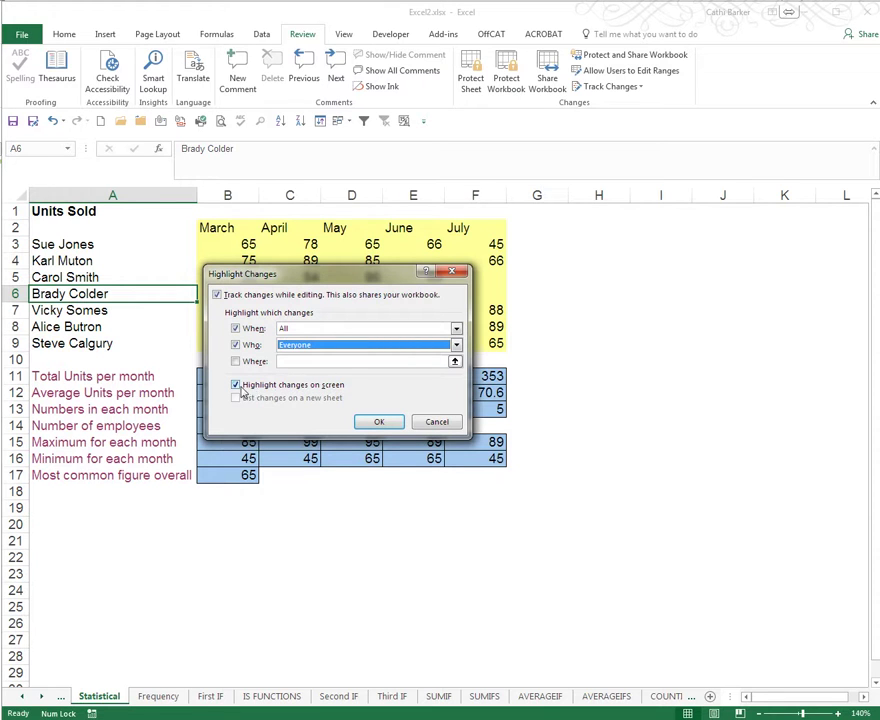
left_click(379, 422)
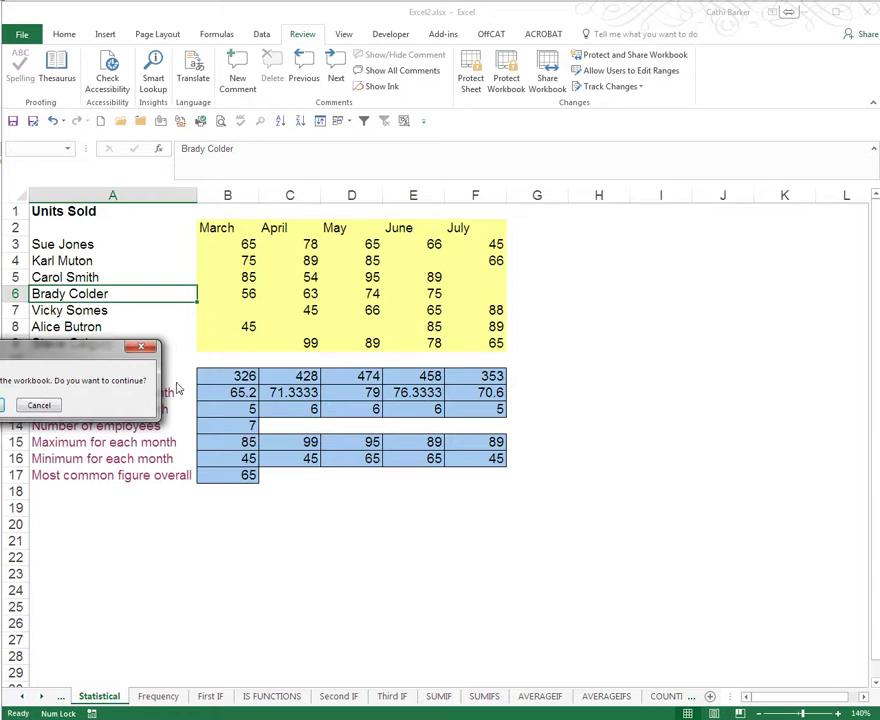
left_click_drag(63, 356, 402, 391)
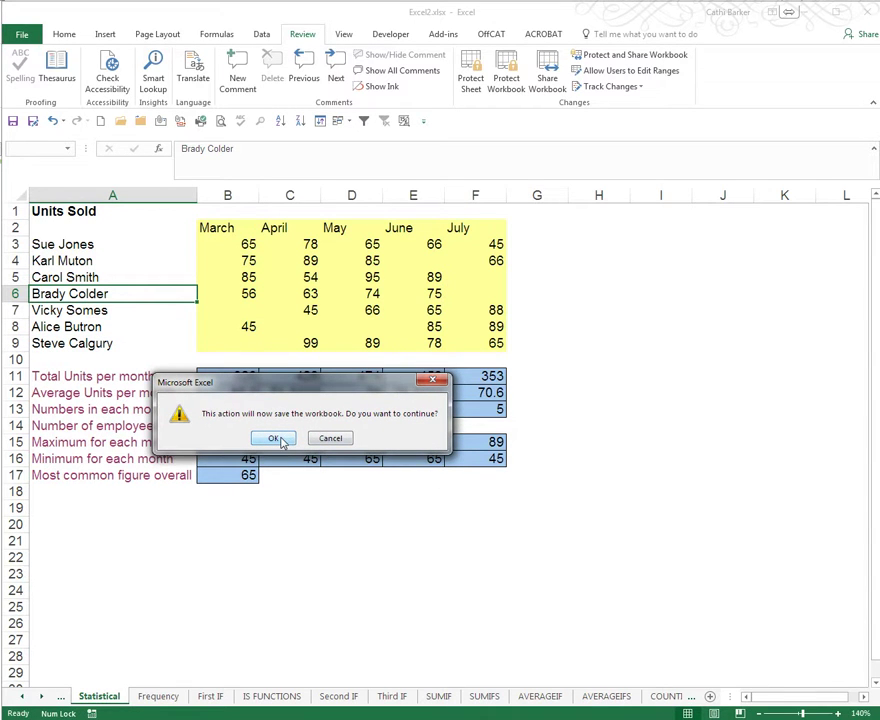
left_click(278, 439)
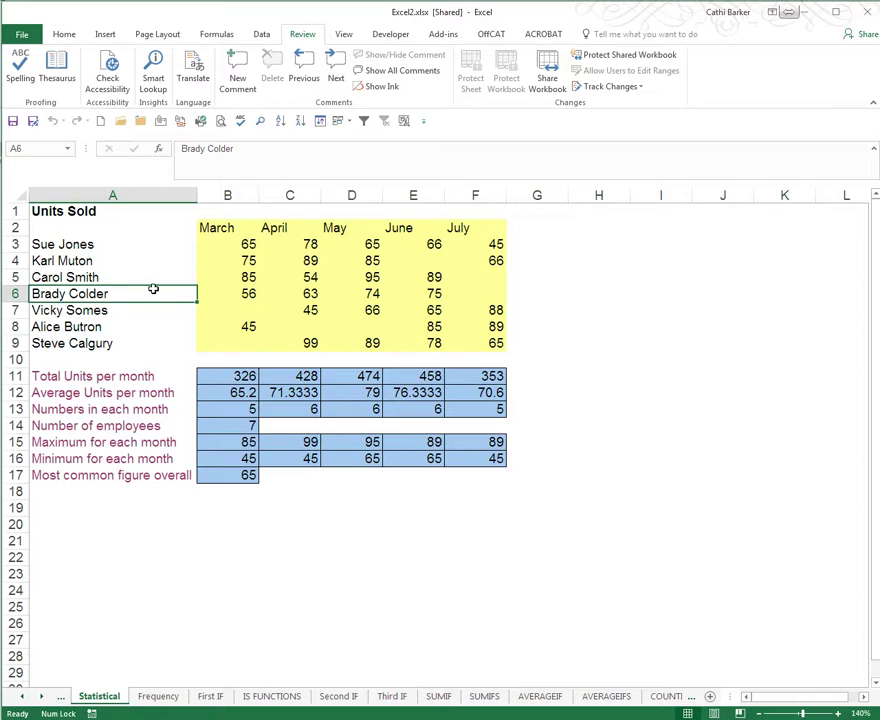
Step: Replace only the first name of the employee in cell A3 with a different first name, keeping the surname
left_click(122, 245)
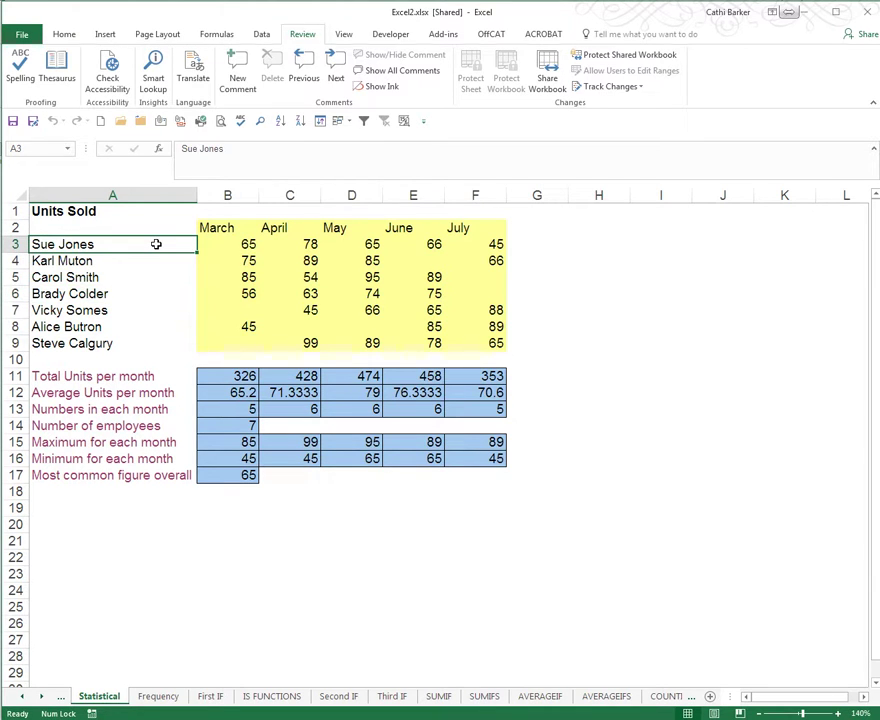
double_click(156, 244)
key("ctrl+Left")
key("shift+Home")
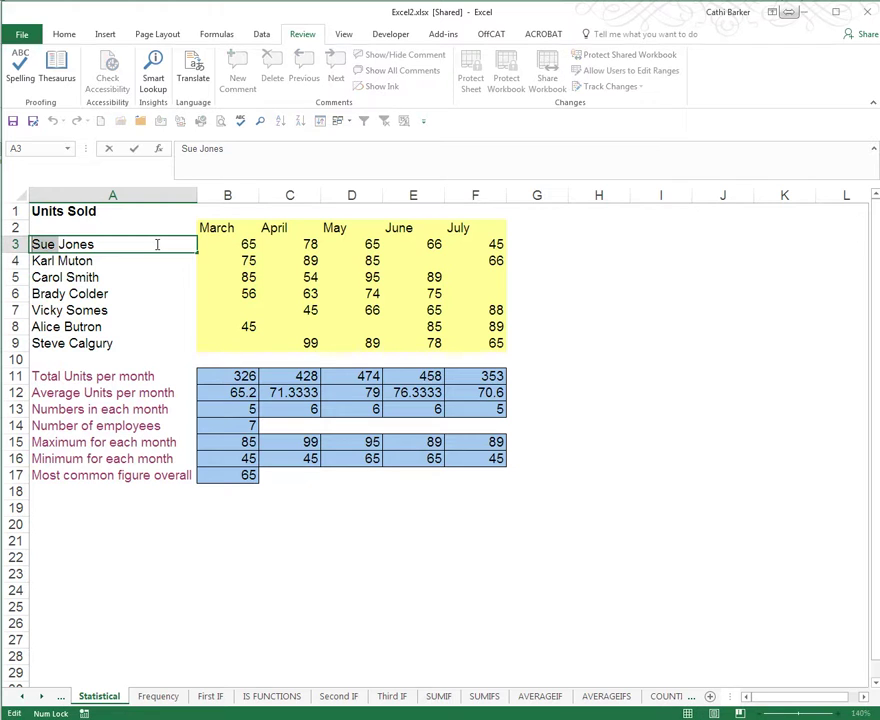
type("Pat")
key("ctrl+Return")
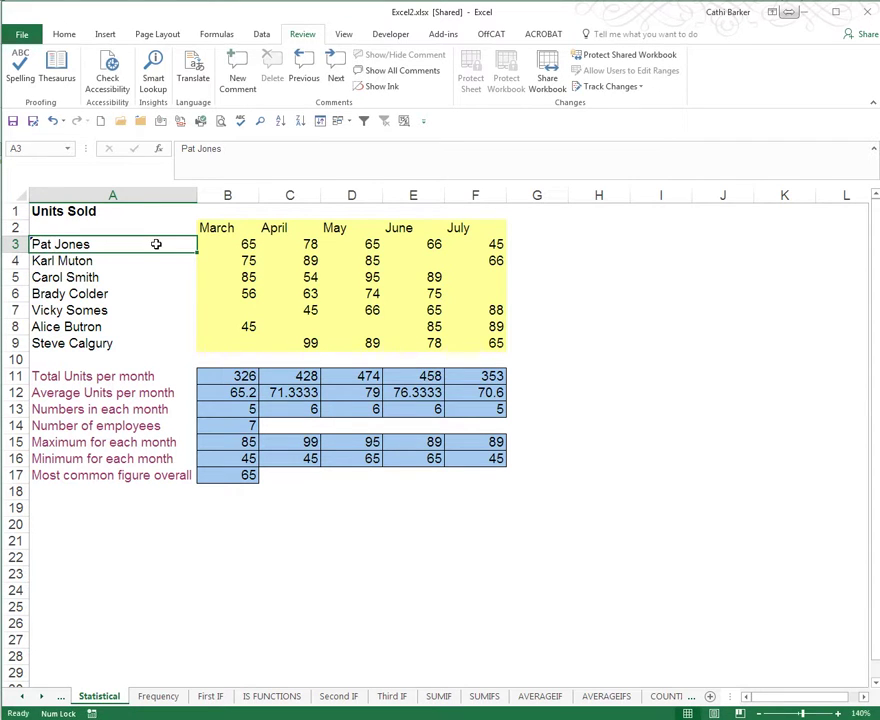
left_click(181, 343)
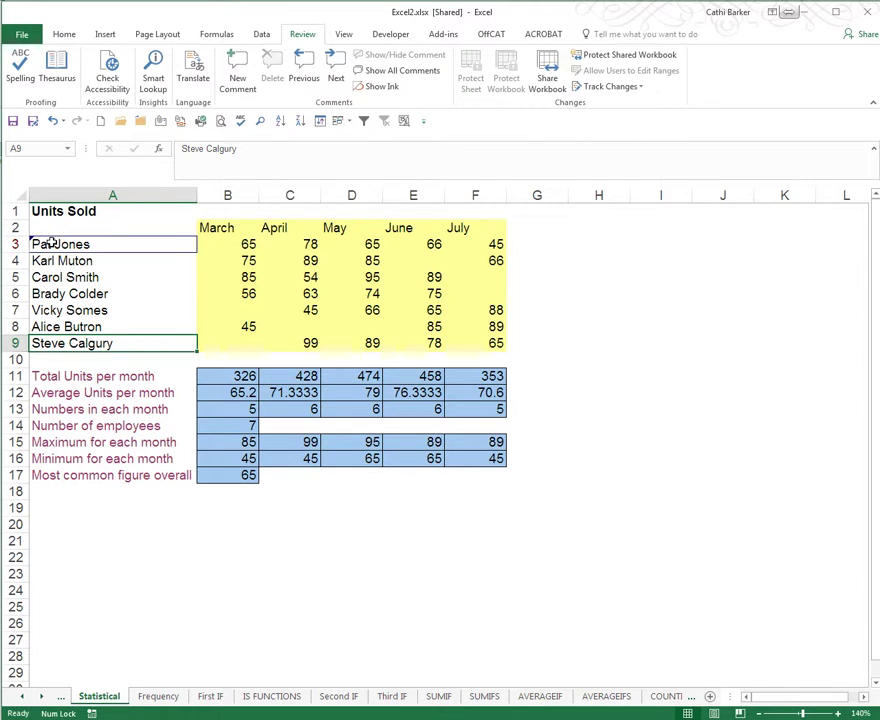
mouse_move(52, 243)
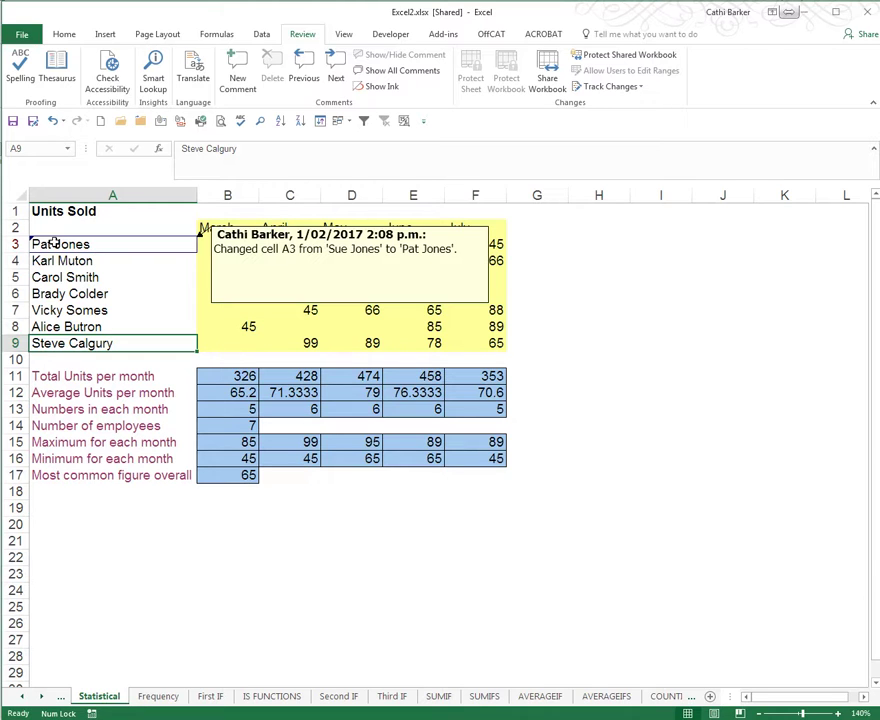
Step: Set the July figure of the first employee, in cell F3, to 50
left_click(480, 277)
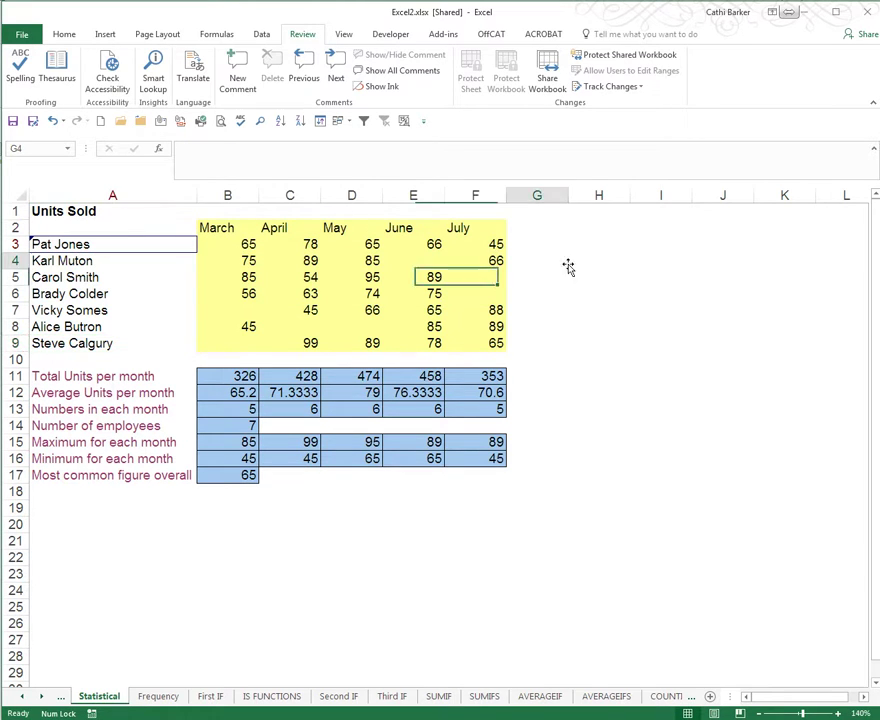
left_click(560, 262)
left_click(497, 244)
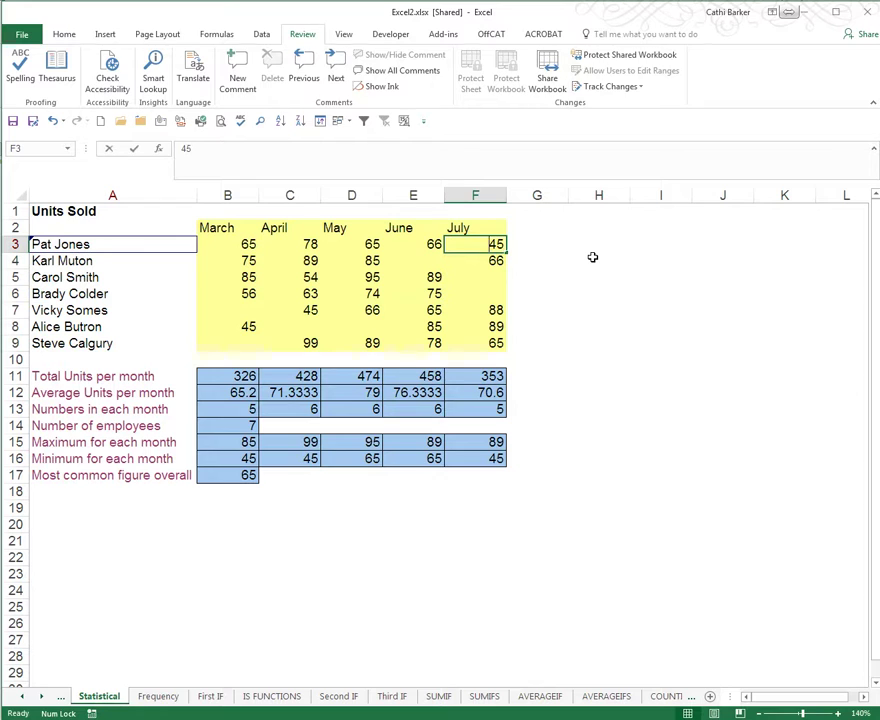
type("50")
key("ctrl+Return")
left_click(571, 357)
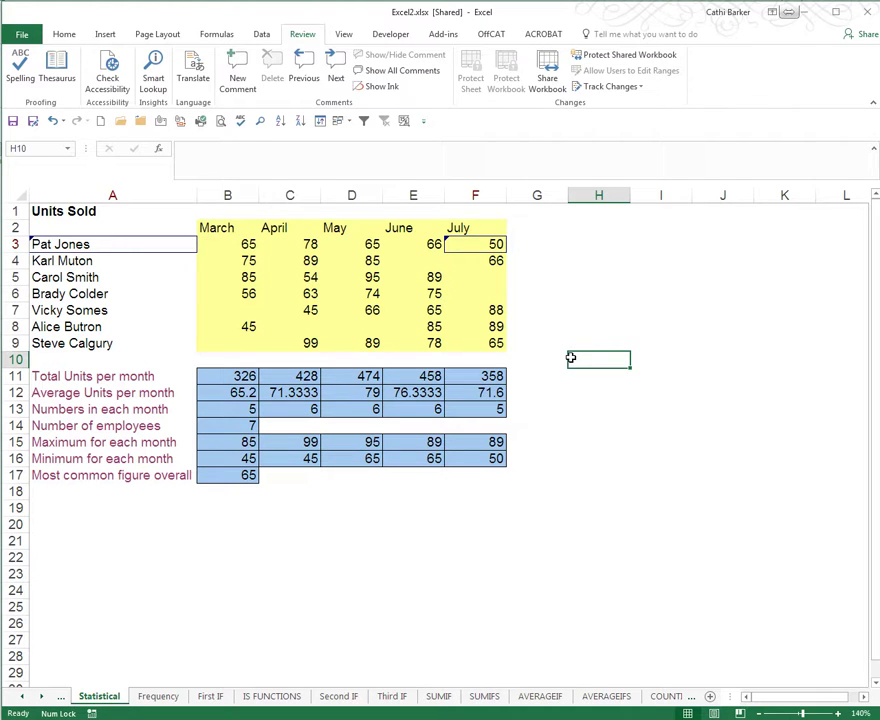
Step: Start accepting or rejecting the tracked changes from cell A3, agreeing to save the workbook
left_click(162, 246)
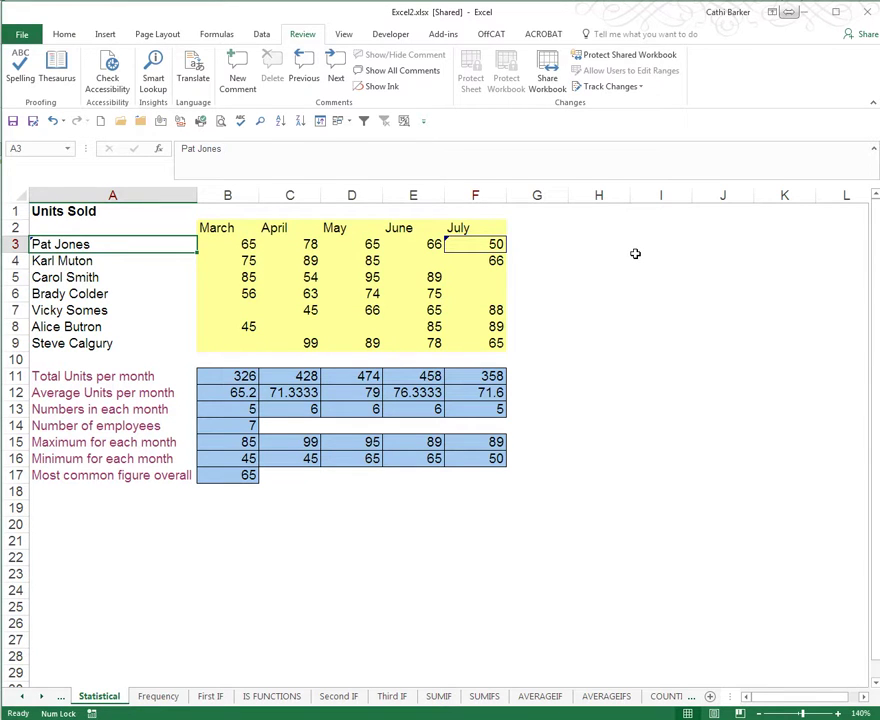
left_click(642, 88)
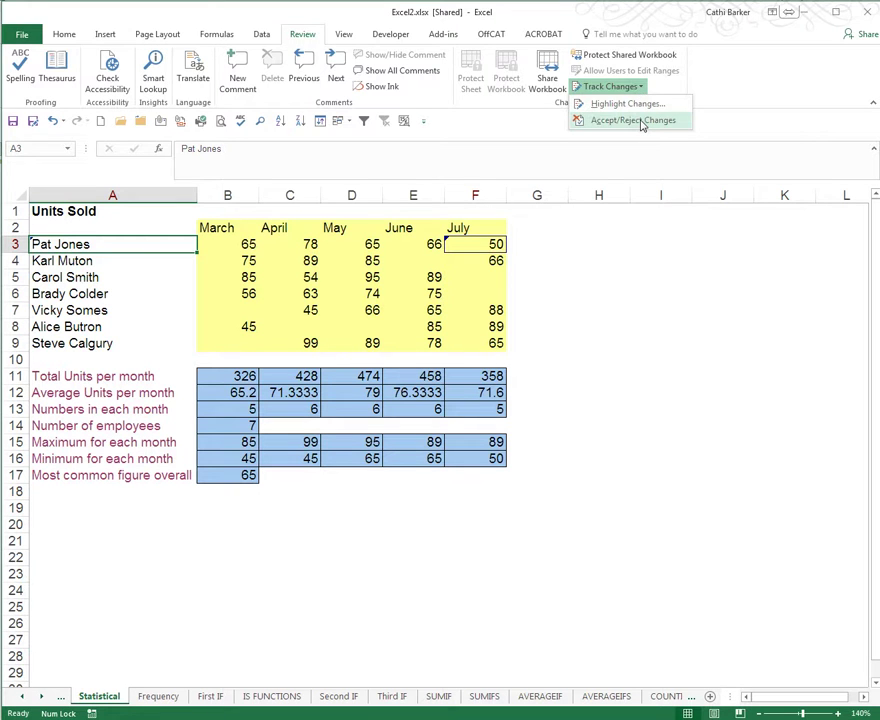
left_click(640, 121)
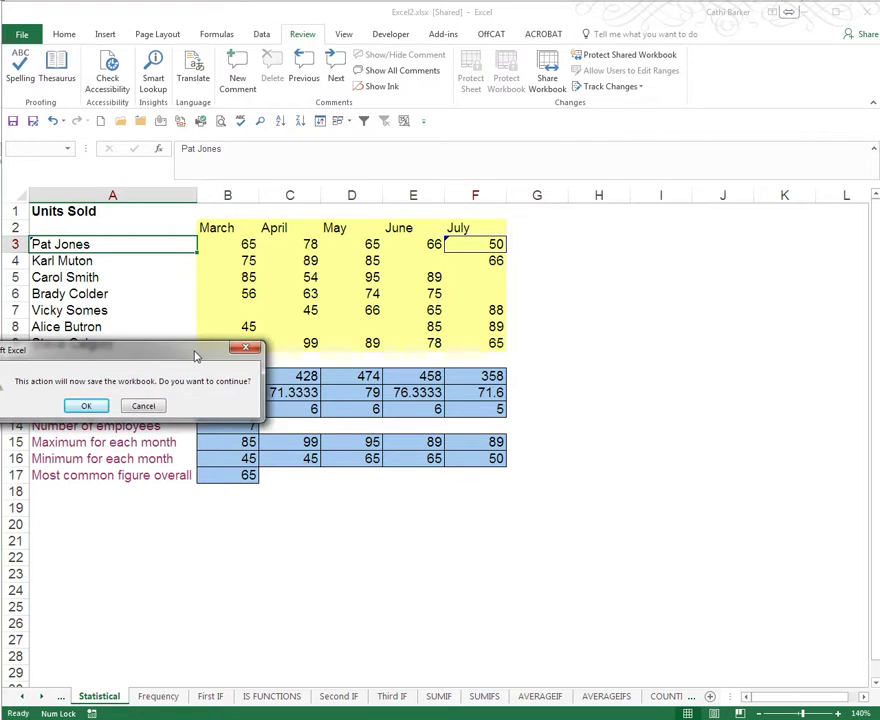
left_click_drag(196, 355, 343, 341)
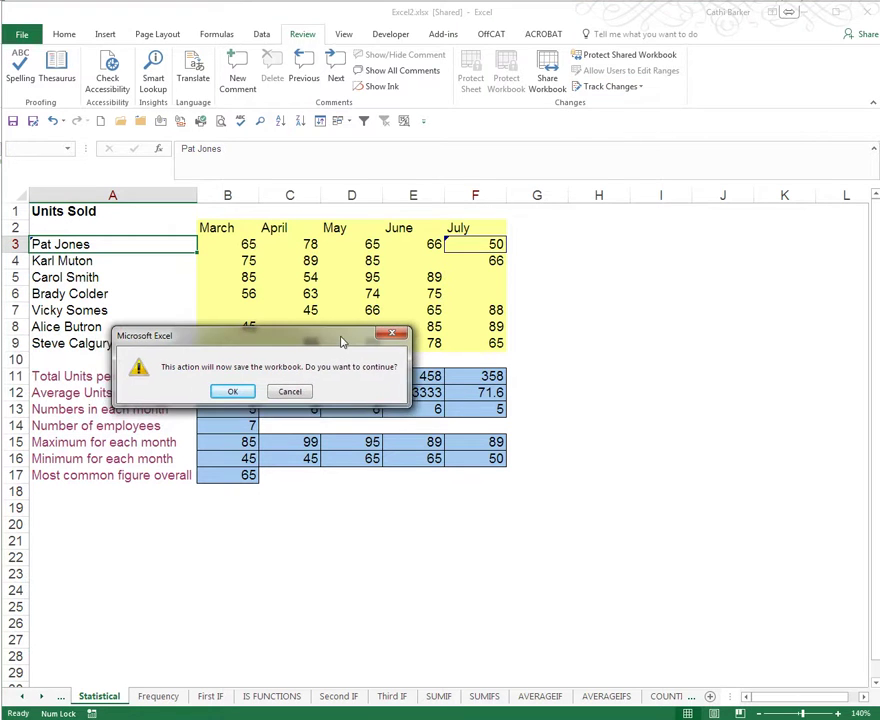
left_click(233, 392)
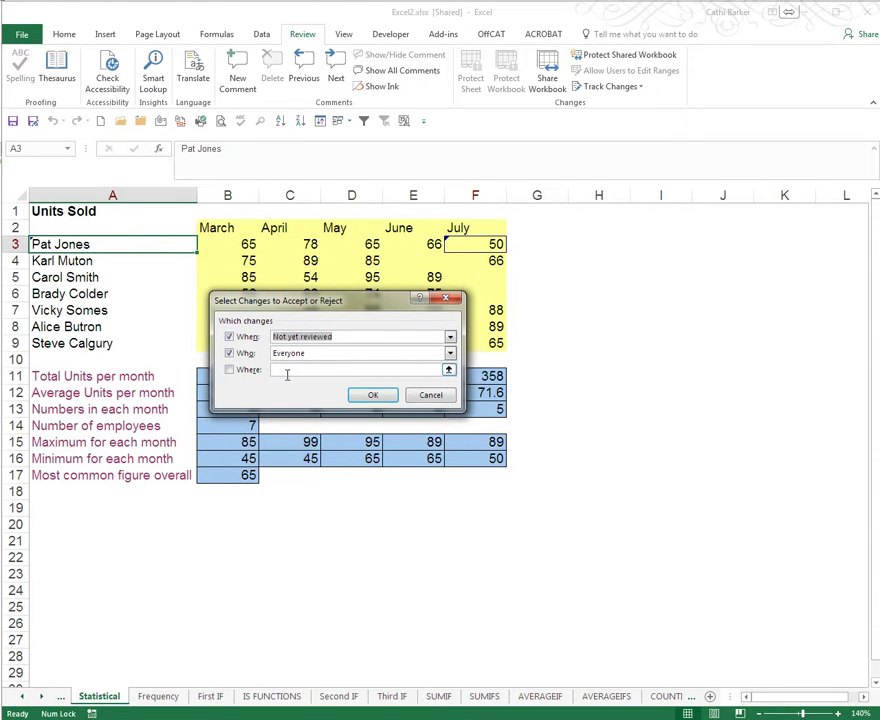
Step: Review the not yet reviewed changes by Everyone, accepting the name change in A3 and rejecting the figure change in F3
left_click(450, 339)
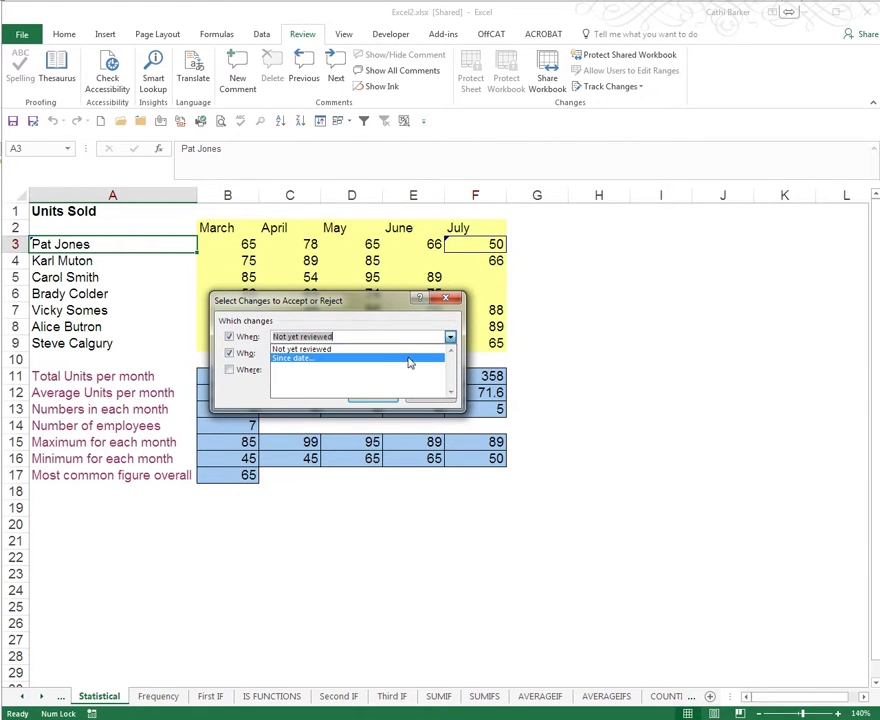
left_click(450, 338)
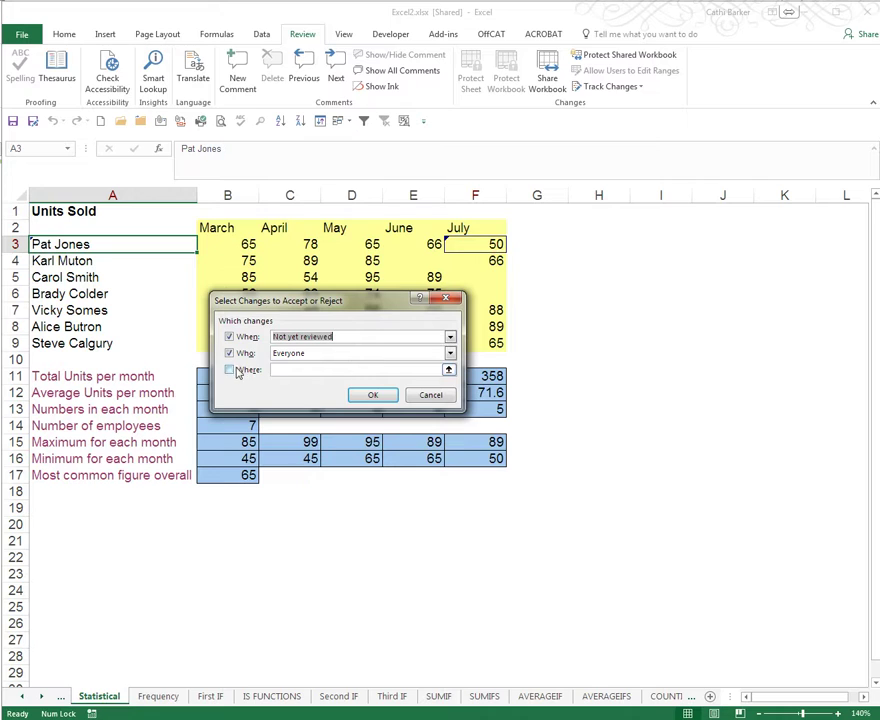
left_click(450, 354)
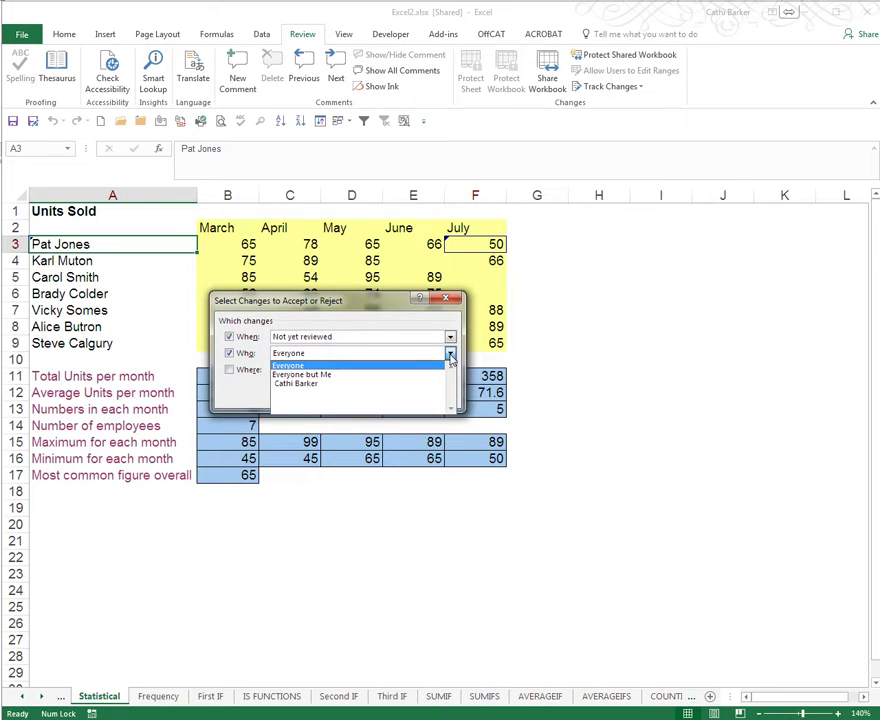
left_click(400, 366)
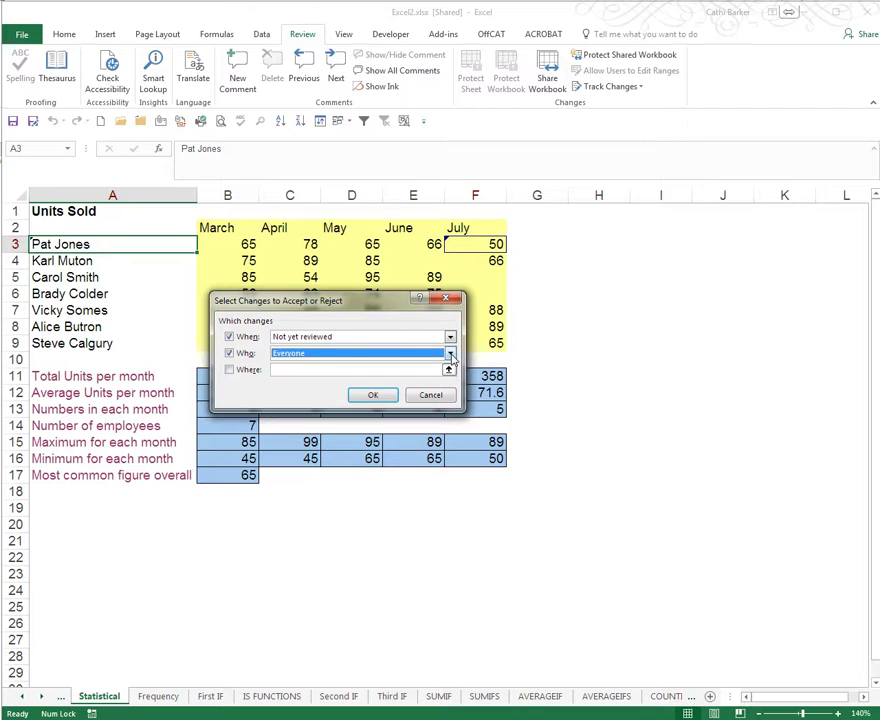
left_click(372, 396)
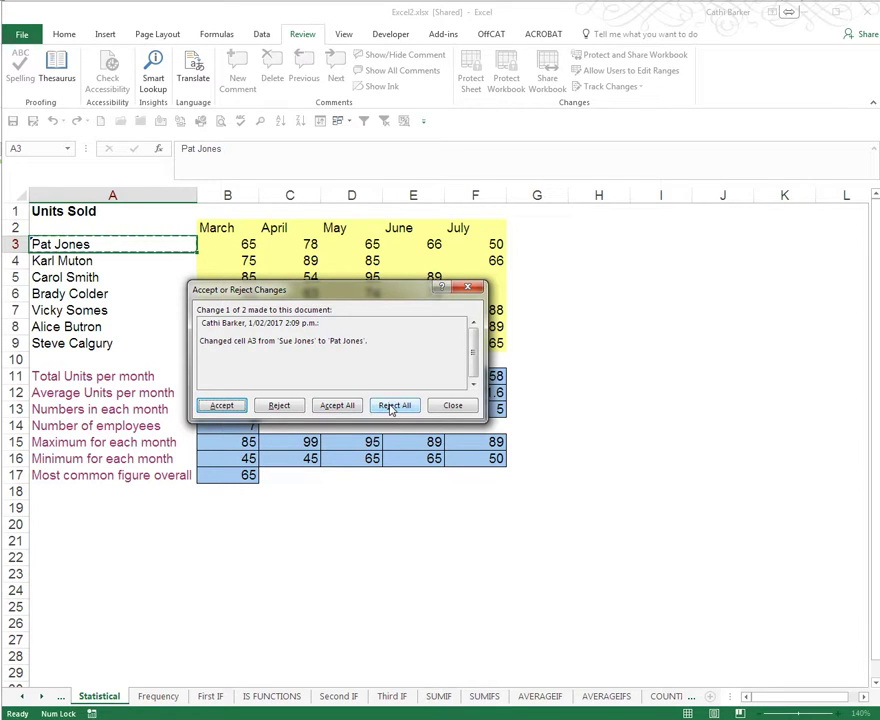
left_click(228, 407)
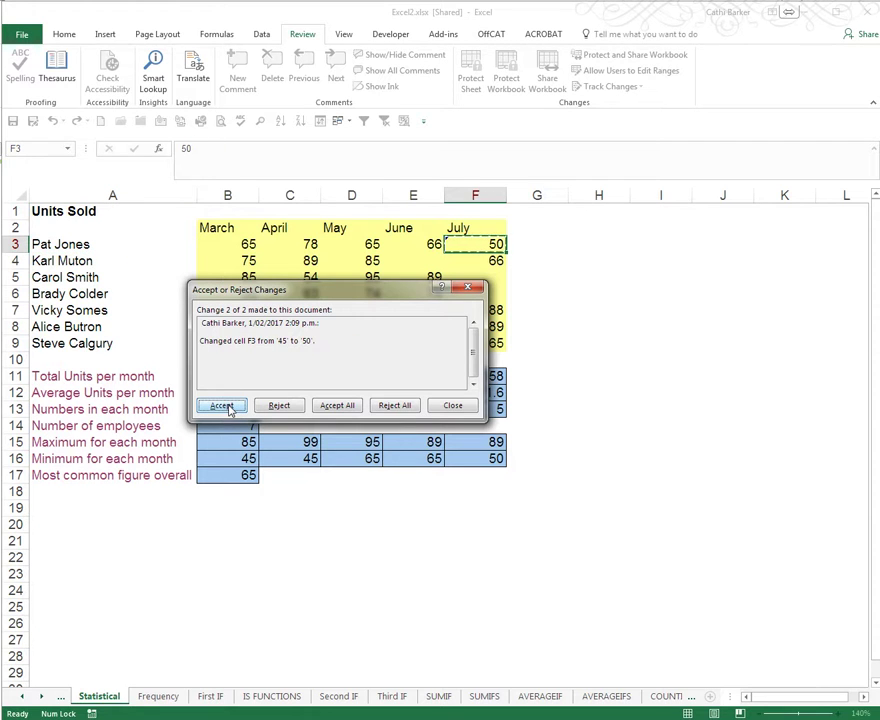
left_click(284, 406)
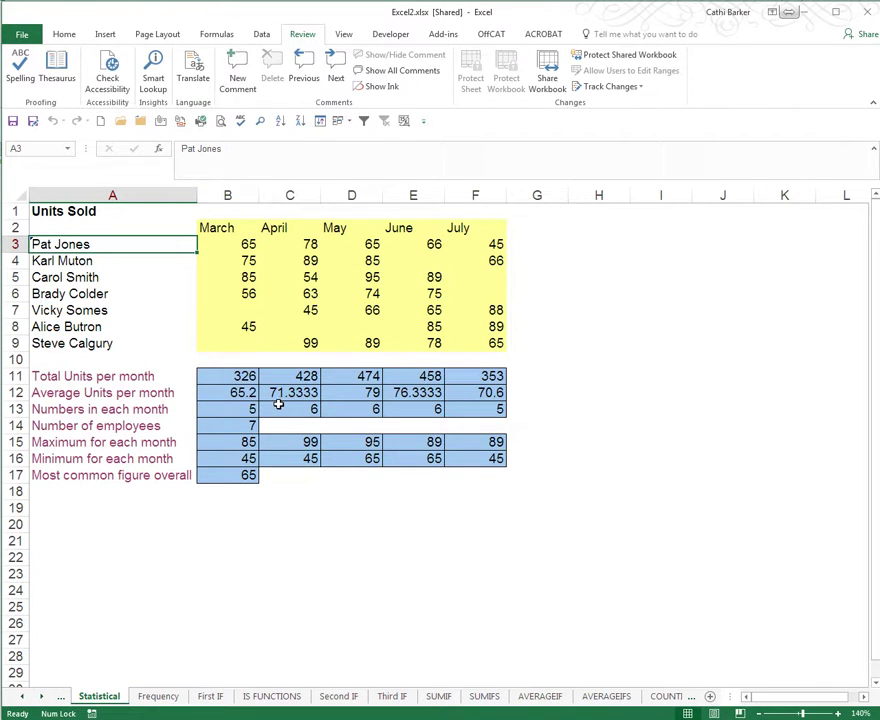
Step: Turn off change tracking and remove the workbook from shared use
left_click(636, 89)
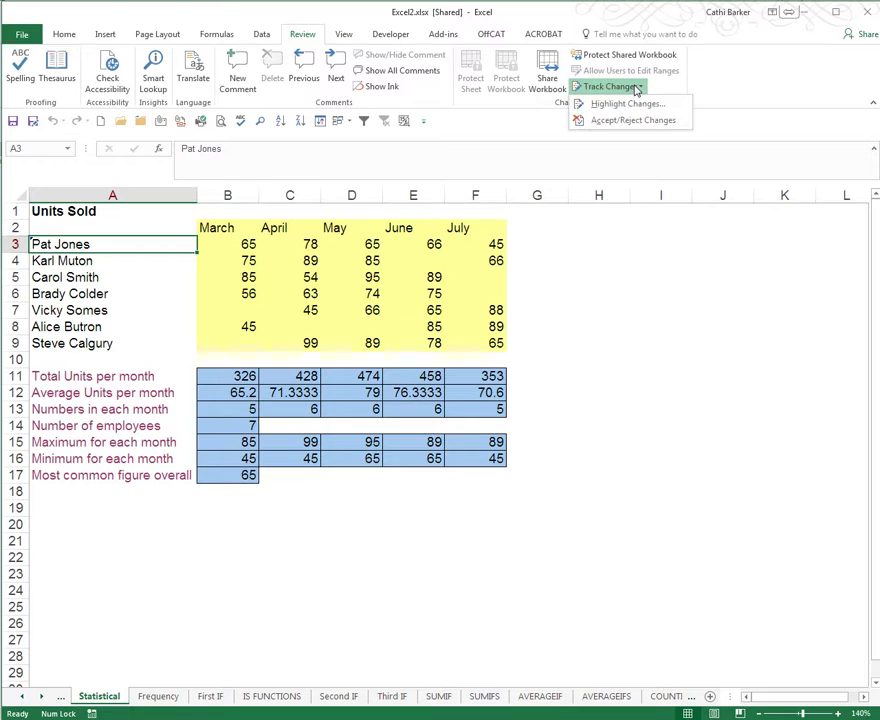
left_click(628, 104)
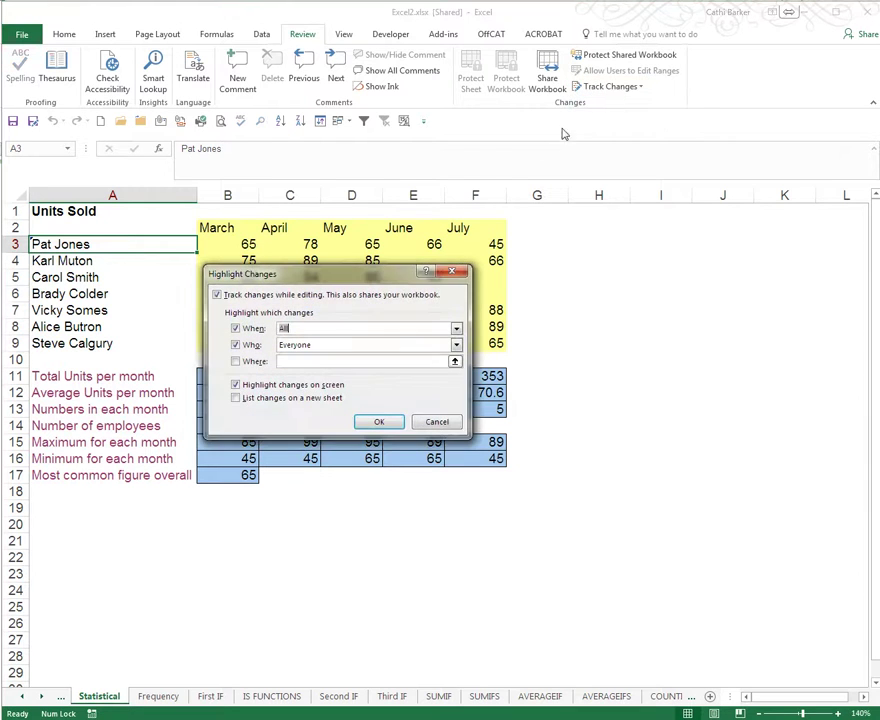
left_click(217, 296)
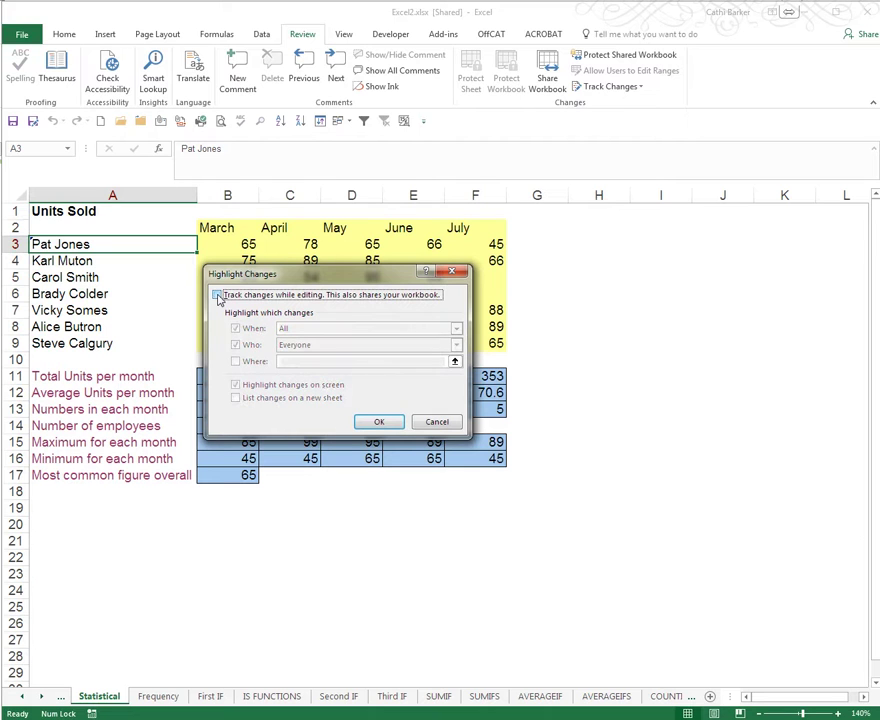
left_click(379, 421)
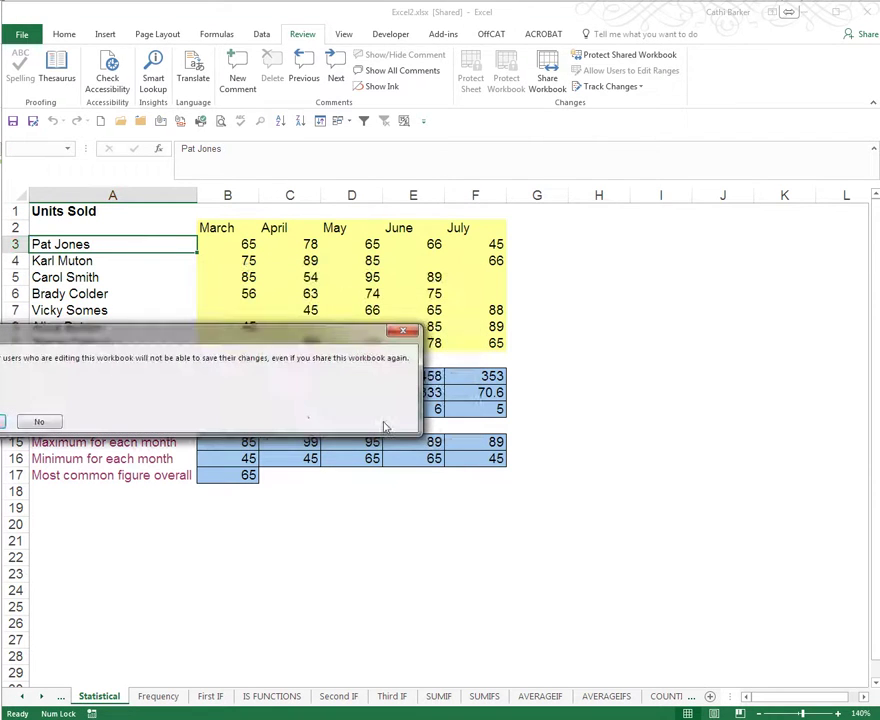
left_click_drag(175, 337, 531, 328)
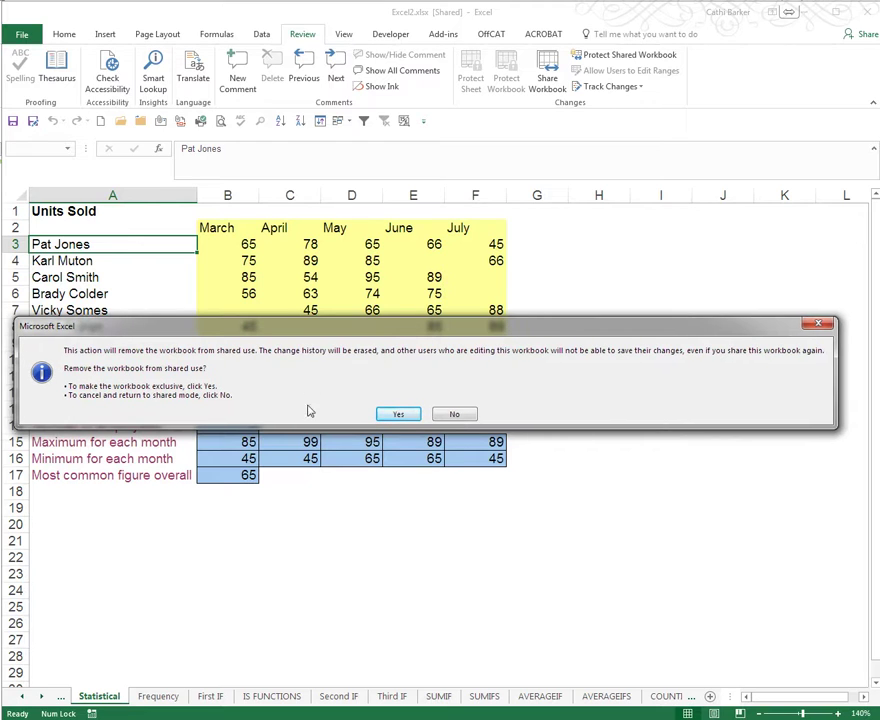
left_click(398, 414)
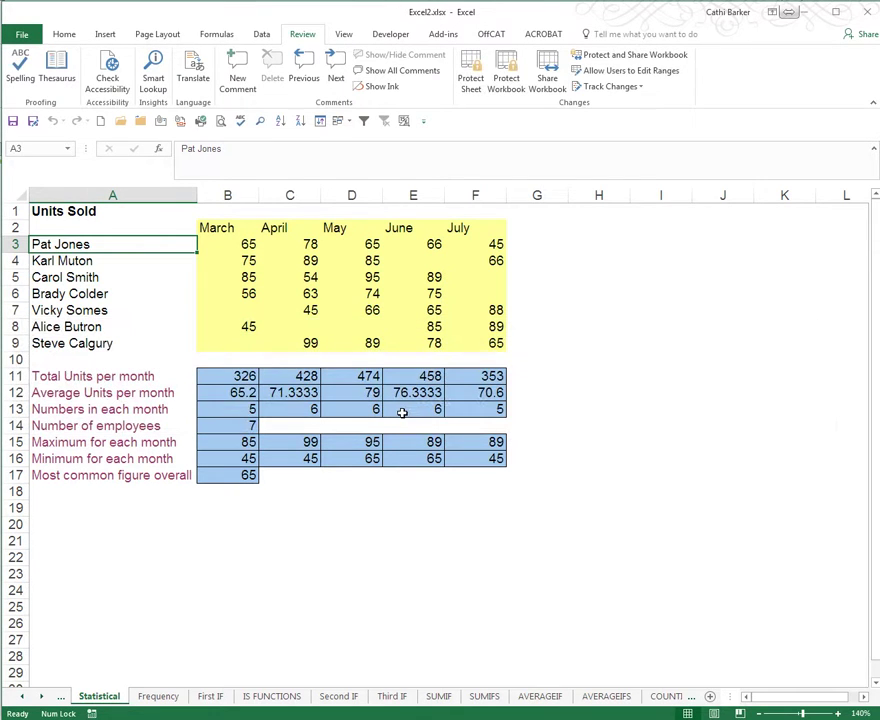